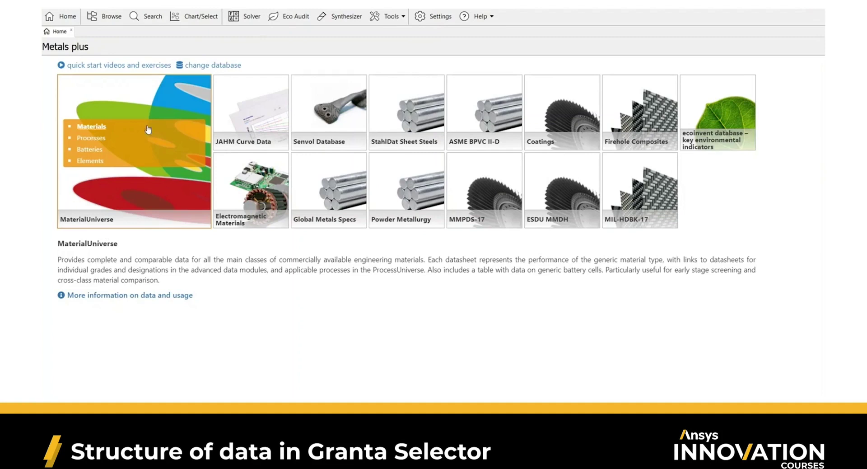
Step: Open the MaterialUniverse browse tree and expand all seven top-level families, from Ceramics and glasses to Polymers: plastics, elastomers
{"action": "mouse_move", "coordinate": [244, 137]}
{"action": "left_click", "coordinate": [107, 18]}
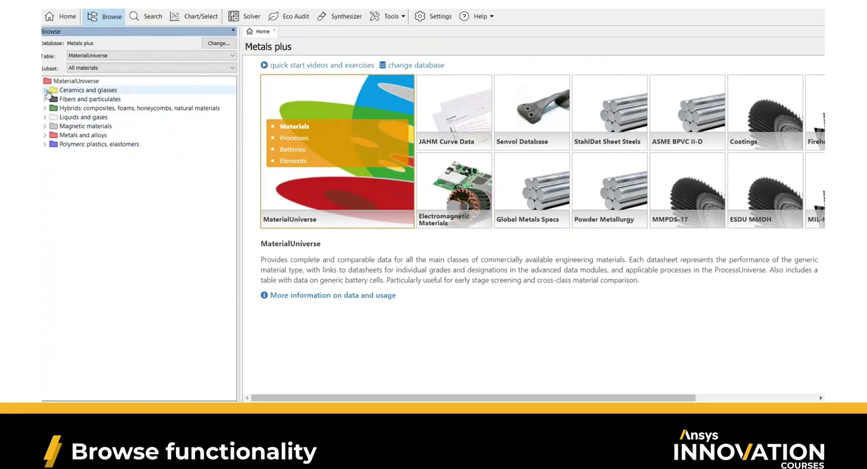
{"action": "left_click", "coordinate": [45, 91]}
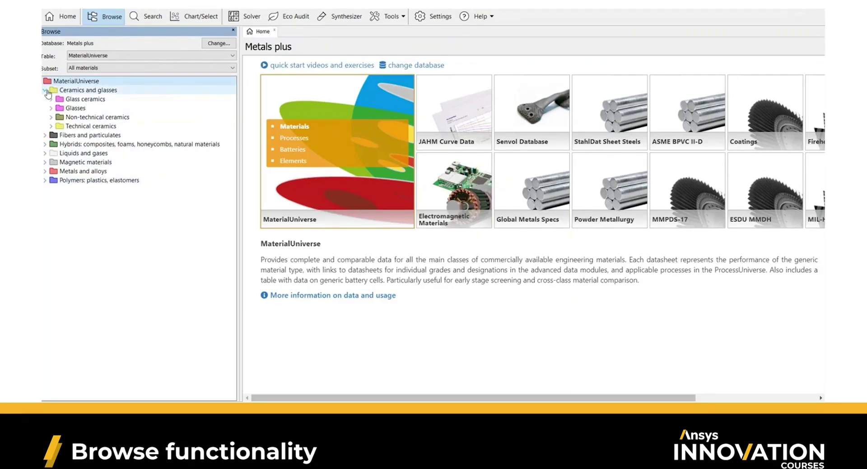
{"action": "left_click", "coordinate": [45, 135]}
{"action": "left_click", "coordinate": [44, 189]}
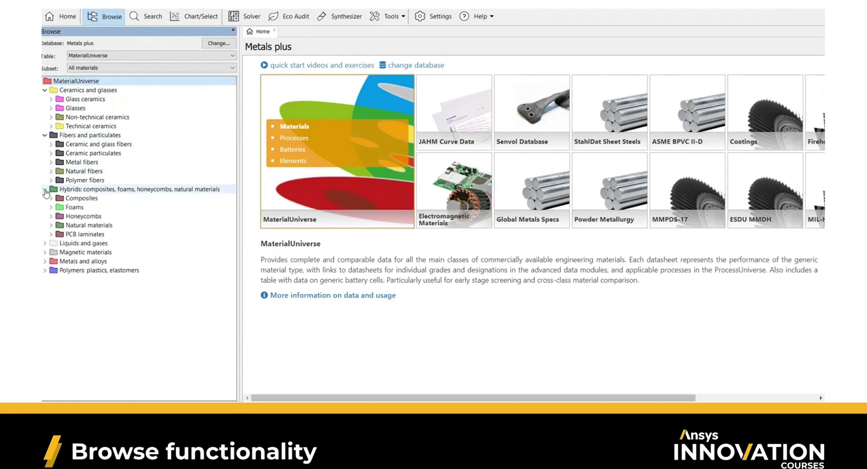
{"action": "left_click", "coordinate": [46, 244]}
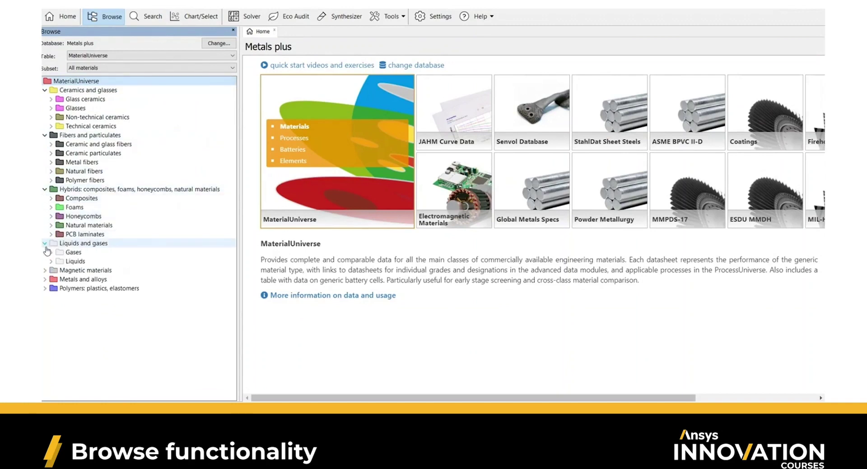
{"action": "left_click", "coordinate": [45, 270]}
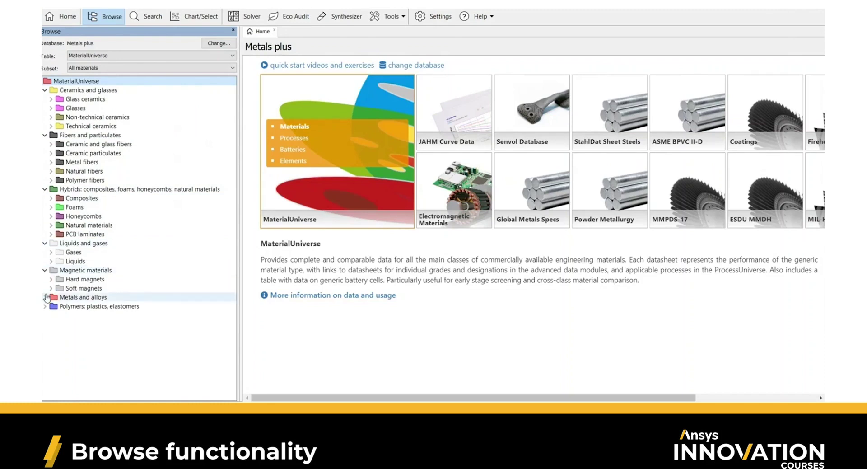
{"action": "left_click", "coordinate": [46, 297]}
{"action": "left_click", "coordinate": [44, 361]}
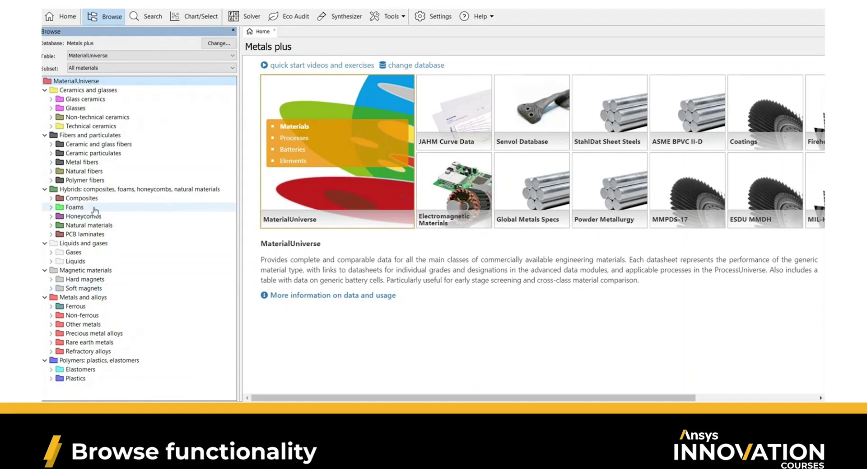
Step: Open the UD lay-up datasheet within hybrids under Composites, Polymer matrix, Epoxy, Carbon fiber, Unidirectional prepreg
{"action": "left_click", "coordinate": [51, 199]}
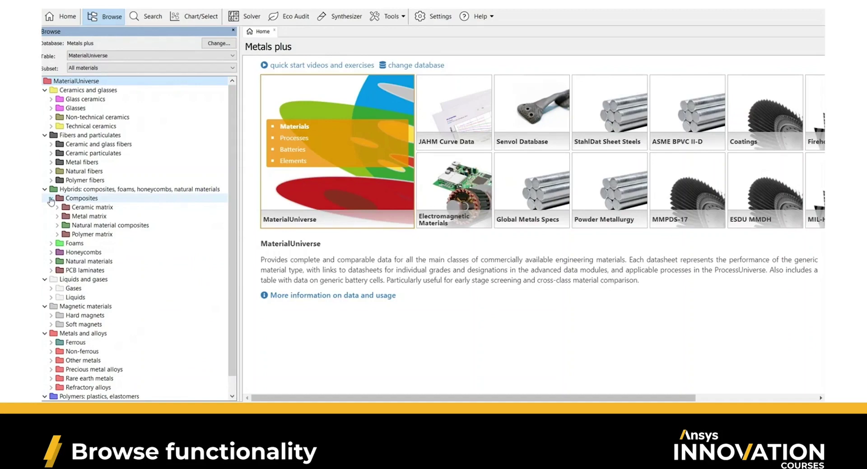
{"action": "left_click", "coordinate": [57, 235]}
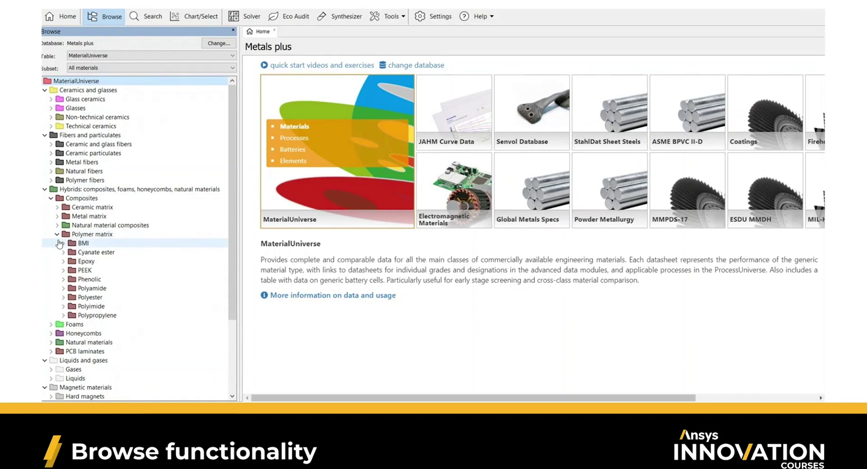
{"action": "left_click", "coordinate": [64, 262]}
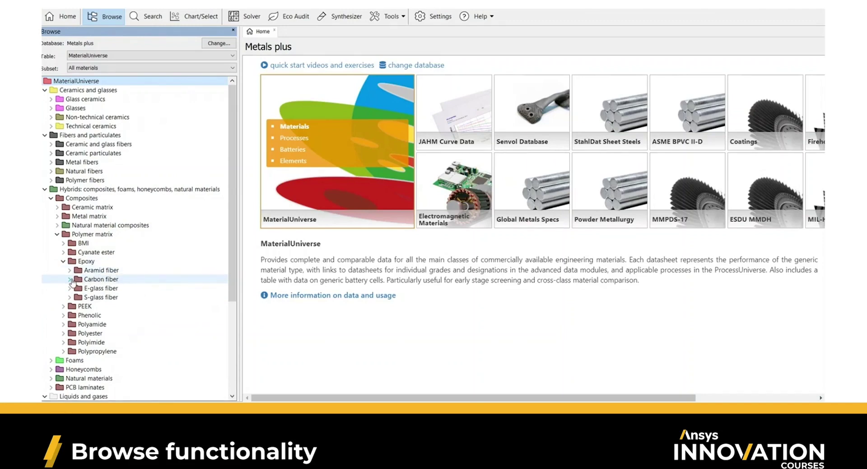
{"action": "left_click", "coordinate": [70, 279]}
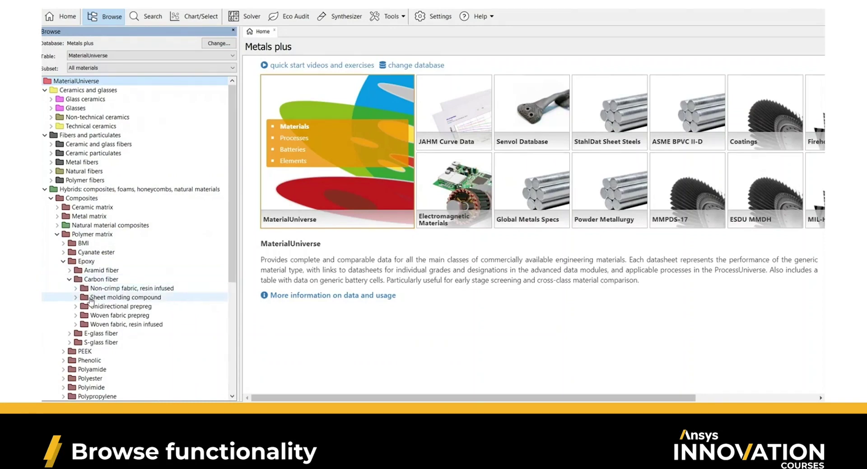
{"action": "left_click", "coordinate": [75, 306]}
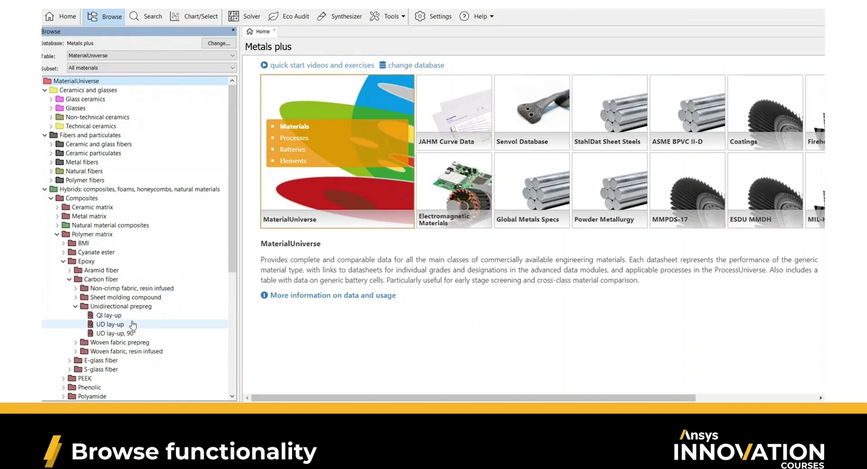
{"action": "double_click", "coordinate": [132, 323]}
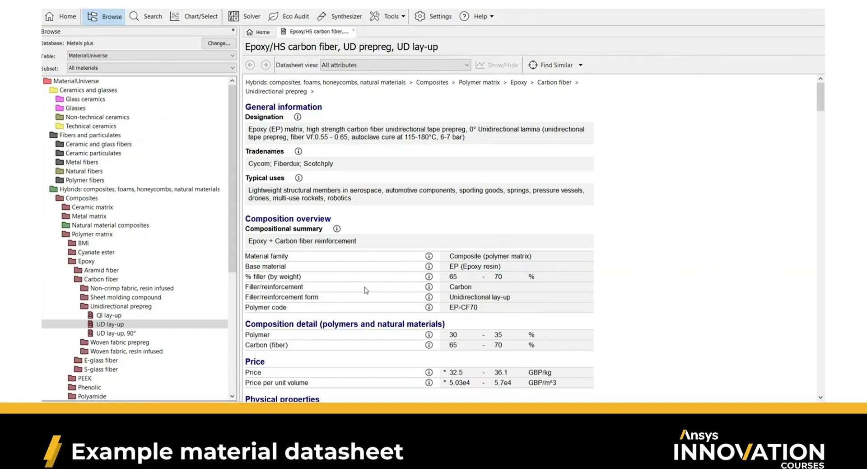
Step: Display the design note for Young's modulus from the mechanical properties and enlarge its window to fit the whole note
{"action": "scroll", "coordinate": [366, 290], "scroll_direction": "down", "scroll_amount": 4}
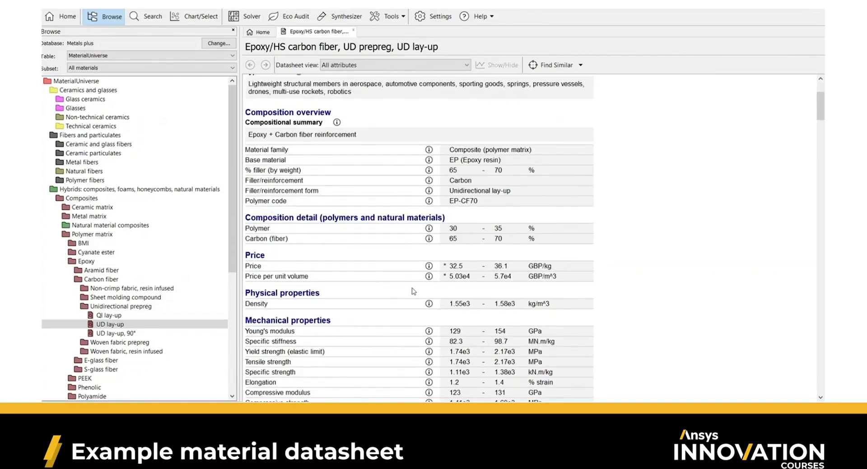
{"action": "scroll", "coordinate": [395, 293], "scroll_direction": "down", "scroll_amount": 4}
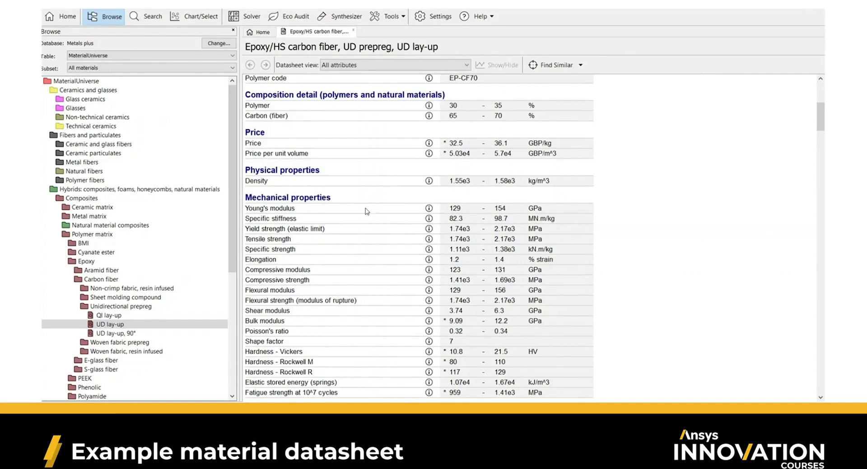
{"action": "left_click", "coordinate": [429, 208]}
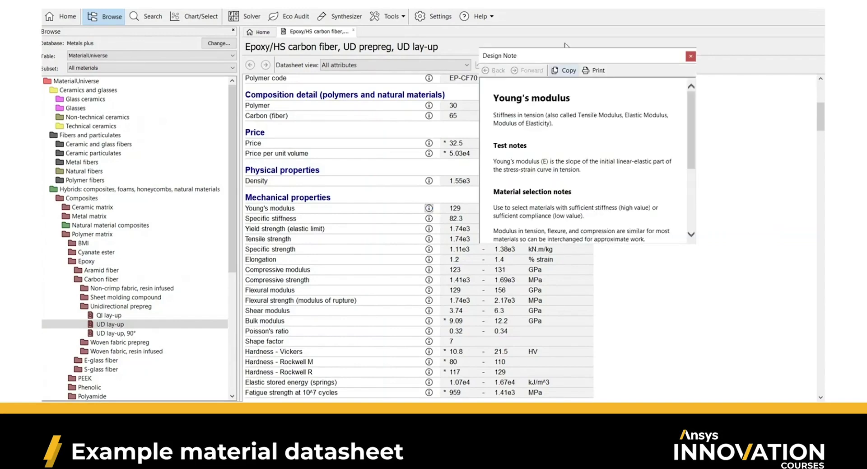
{"action": "left_click_drag", "start_coordinate": [576, 58], "coordinate": [656, 16]}
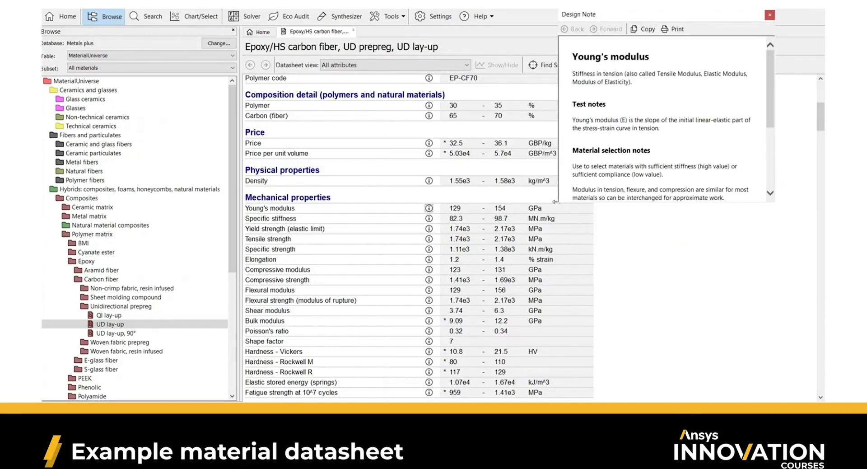
{"action": "left_click_drag", "start_coordinate": [555, 202], "coordinate": [530, 203]}
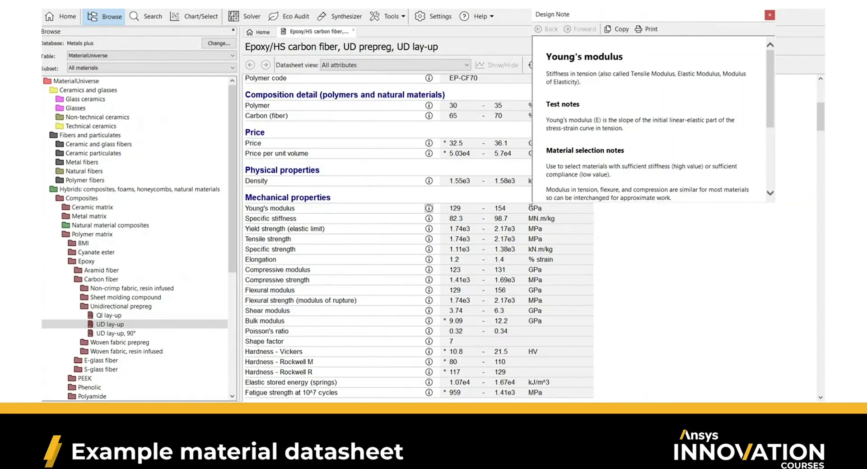
{"action": "left_click_drag", "start_coordinate": [532, 203], "coordinate": [406, 335]}
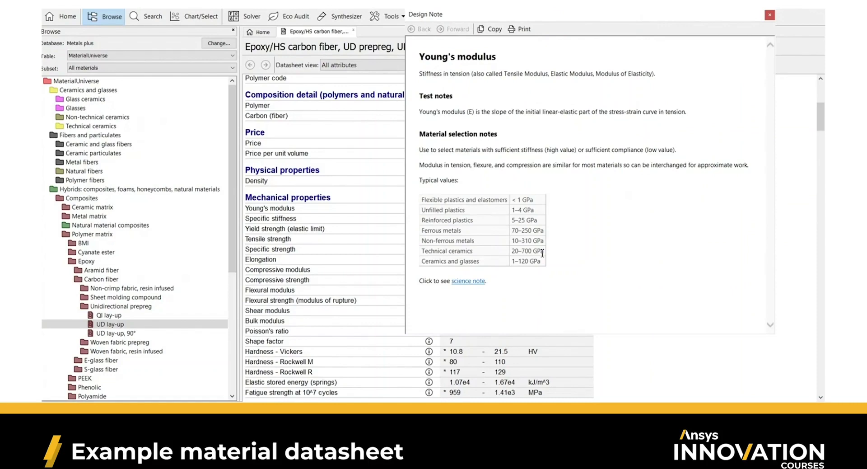
Step: Open the linked science note on Young's modulus, read it through to the further reading list, and close it
{"action": "left_click", "coordinate": [468, 281]}
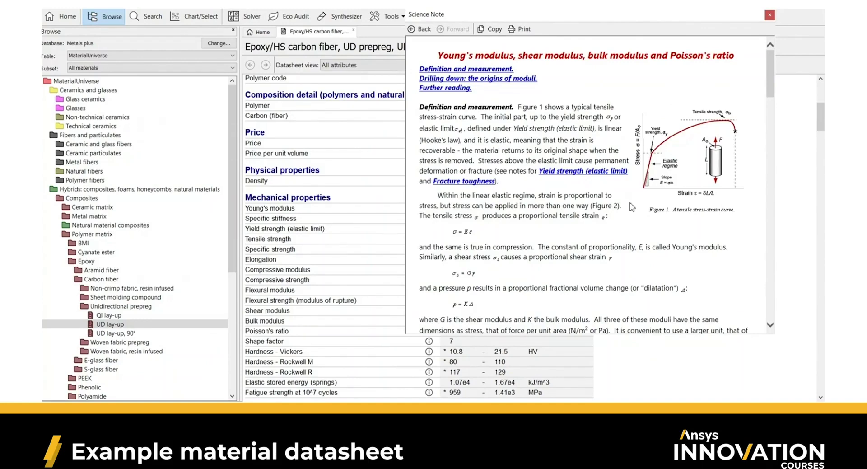
{"action": "scroll", "coordinate": [632, 207], "scroll_direction": "down", "scroll_amount": 5}
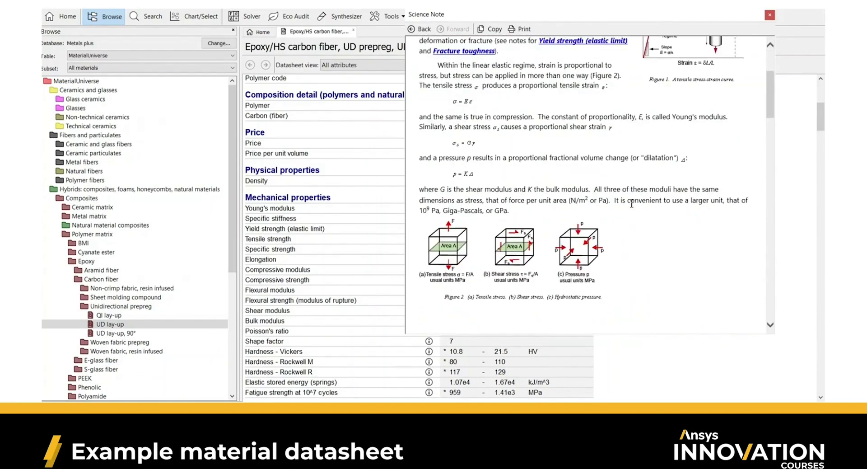
{"action": "scroll", "coordinate": [632, 207], "scroll_direction": "down", "scroll_amount": 1}
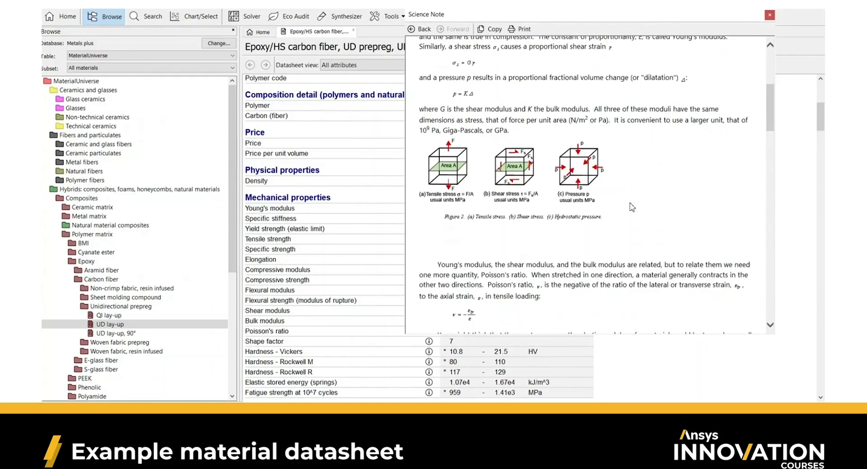
{"action": "scroll", "coordinate": [632, 206], "scroll_direction": "down", "scroll_amount": 3}
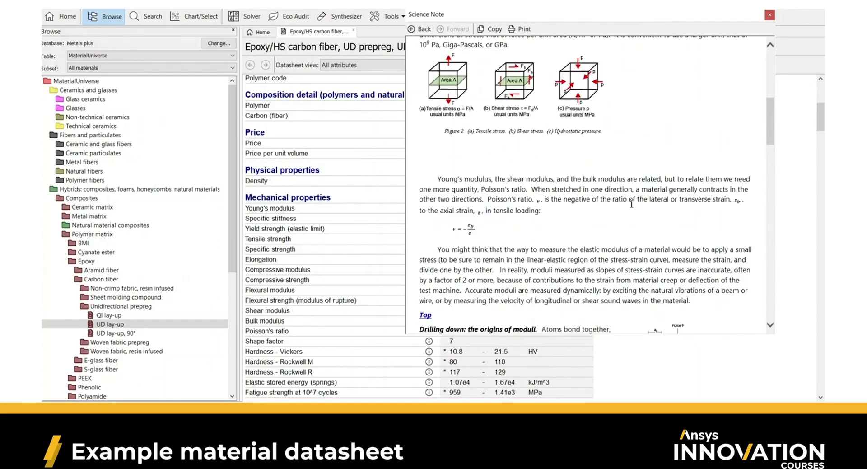
{"action": "scroll", "coordinate": [631, 207], "scroll_direction": "down", "scroll_amount": 5}
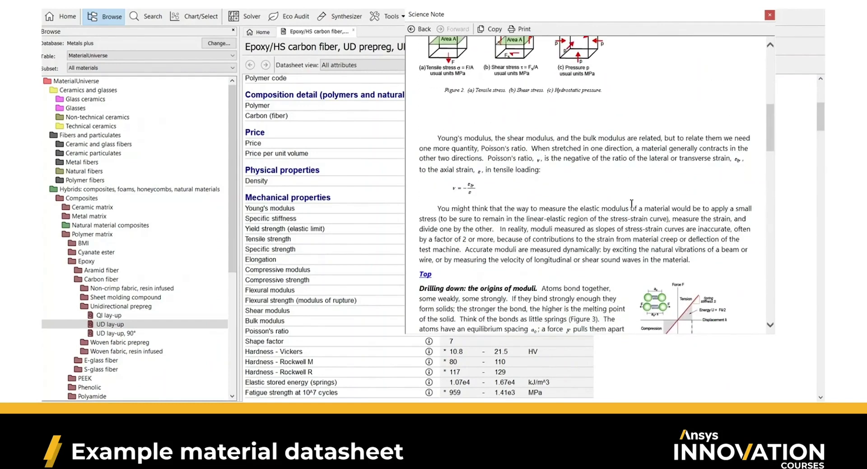
{"action": "scroll", "coordinate": [632, 207], "scroll_direction": "down", "scroll_amount": 10}
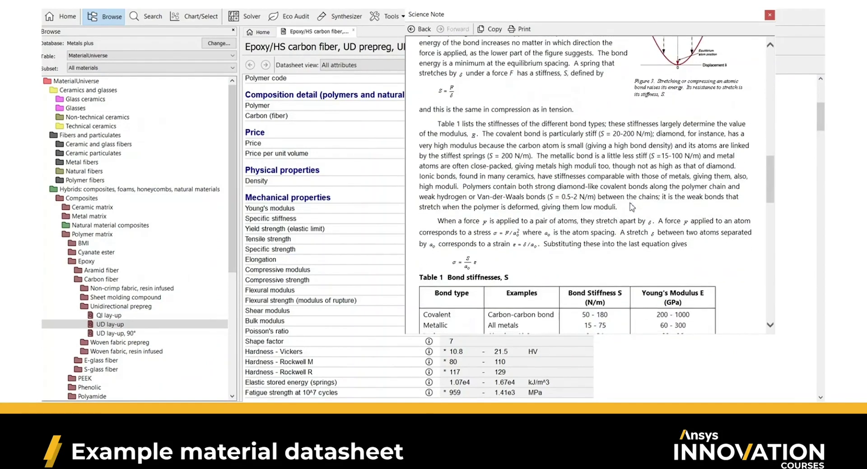
{"action": "scroll", "coordinate": [631, 207], "scroll_direction": "down", "scroll_amount": 6}
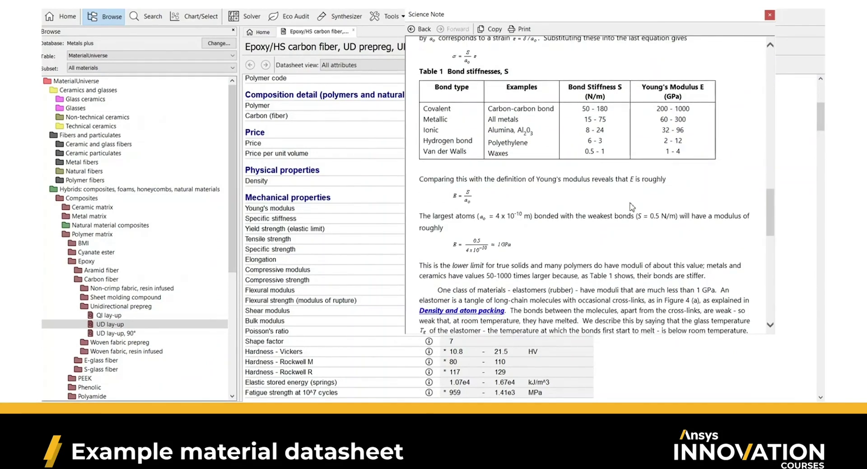
{"action": "scroll", "coordinate": [632, 206], "scroll_direction": "down", "scroll_amount": 6}
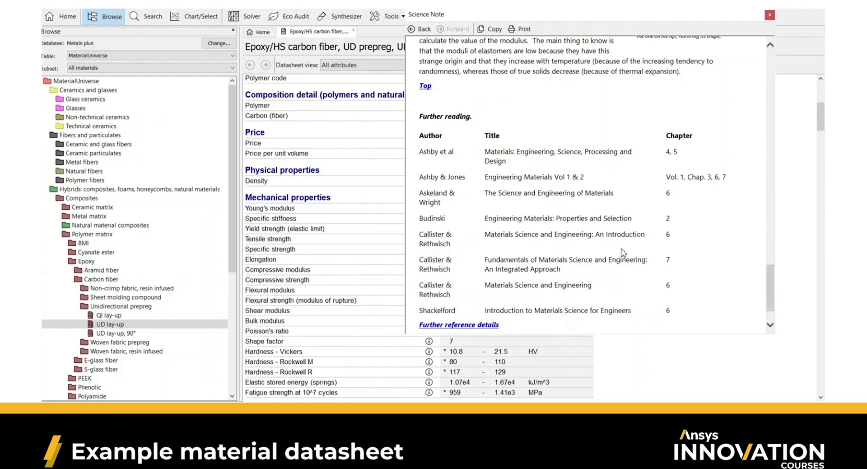
{"action": "left_click", "coordinate": [770, 15]}
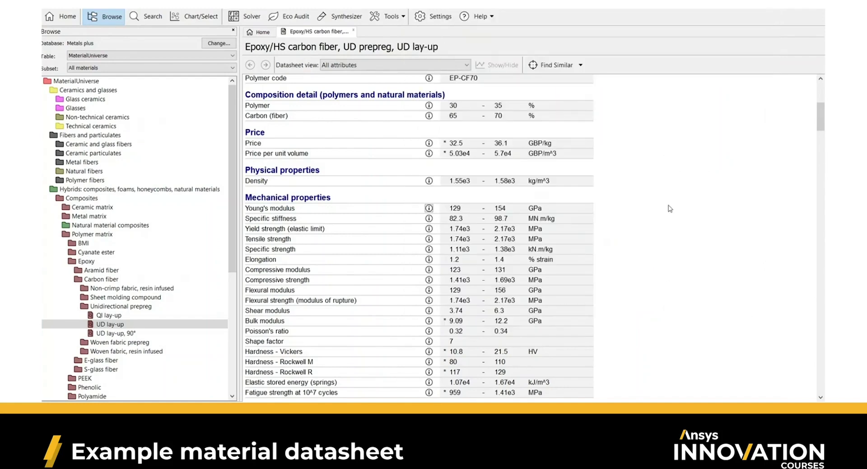
Step: Examine the datasheet's remaining property sections, from impact and thermal properties through restricted substances and durability to chemical resistance of polymers
{"action": "scroll", "coordinate": [670, 208], "scroll_direction": "down", "scroll_amount": 3}
{"action": "scroll", "coordinate": [670, 209], "scroll_direction": "down", "scroll_amount": 8}
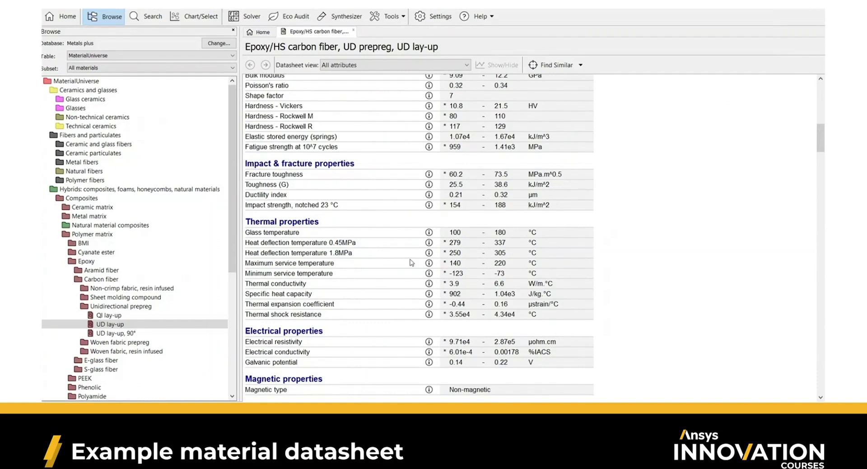
{"action": "scroll", "coordinate": [412, 262], "scroll_direction": "down", "scroll_amount": 3}
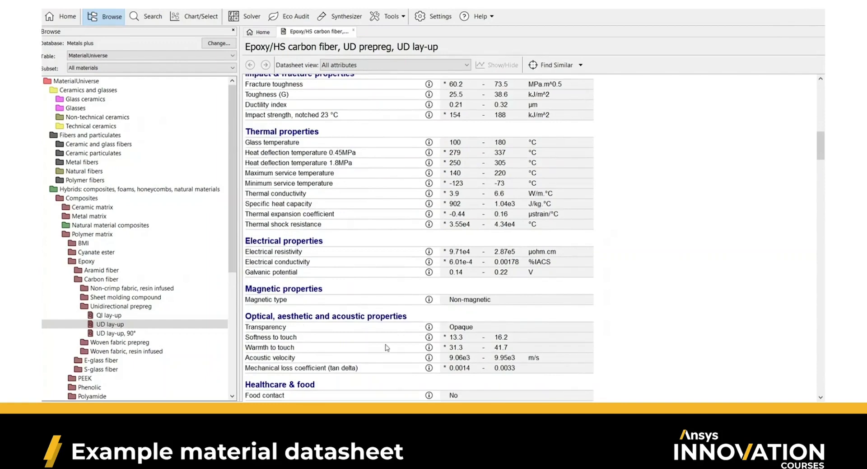
{"action": "scroll", "coordinate": [446, 343], "scroll_direction": "down", "scroll_amount": 2}
{"action": "scroll", "coordinate": [447, 343], "scroll_direction": "down", "scroll_amount": 2}
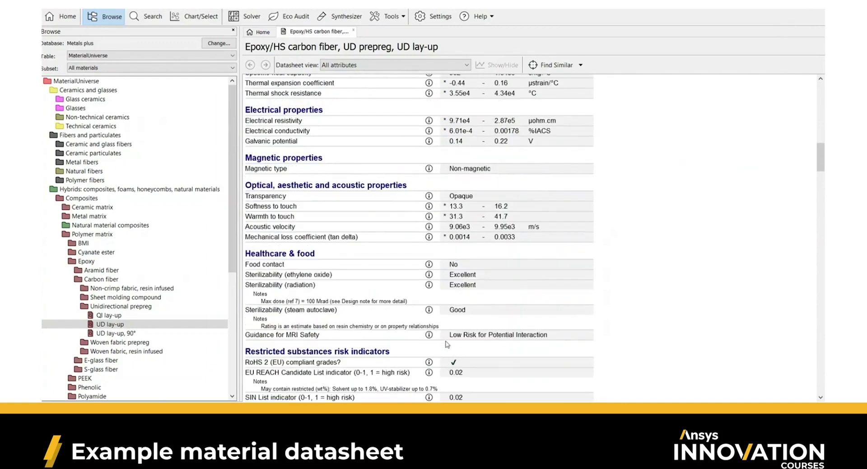
{"action": "scroll", "coordinate": [447, 344], "scroll_direction": "down", "scroll_amount": 3}
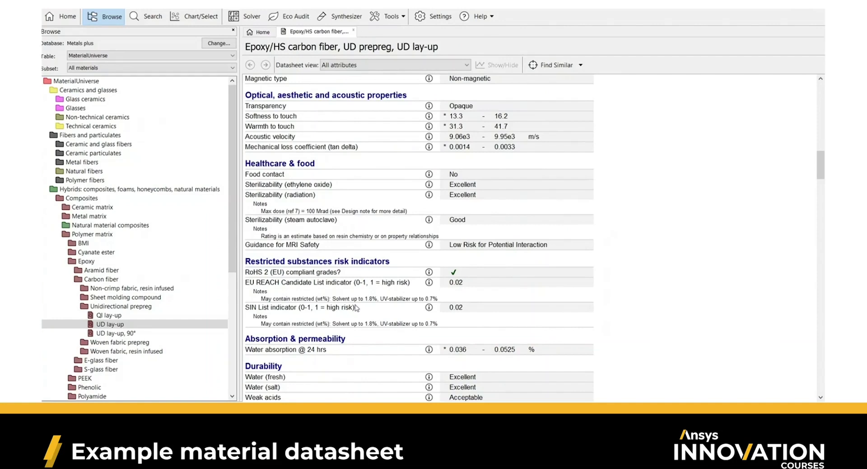
{"action": "scroll", "coordinate": [342, 282], "scroll_direction": "down", "scroll_amount": 3}
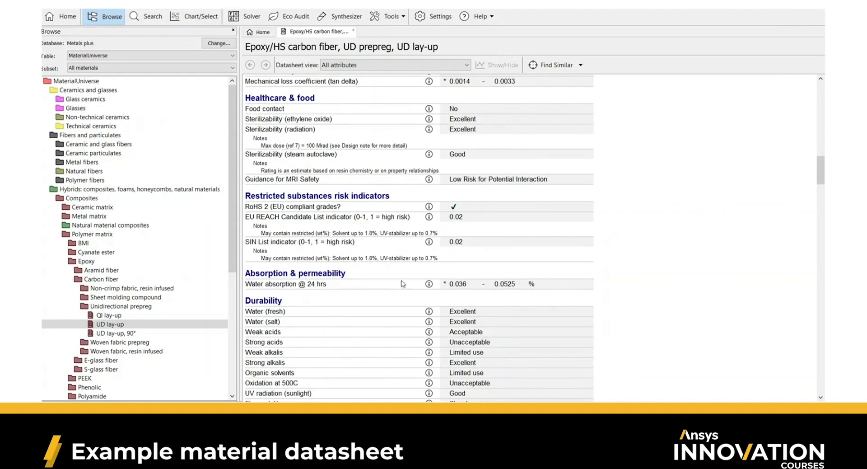
{"action": "scroll", "coordinate": [402, 283], "scroll_direction": "down", "scroll_amount": 3}
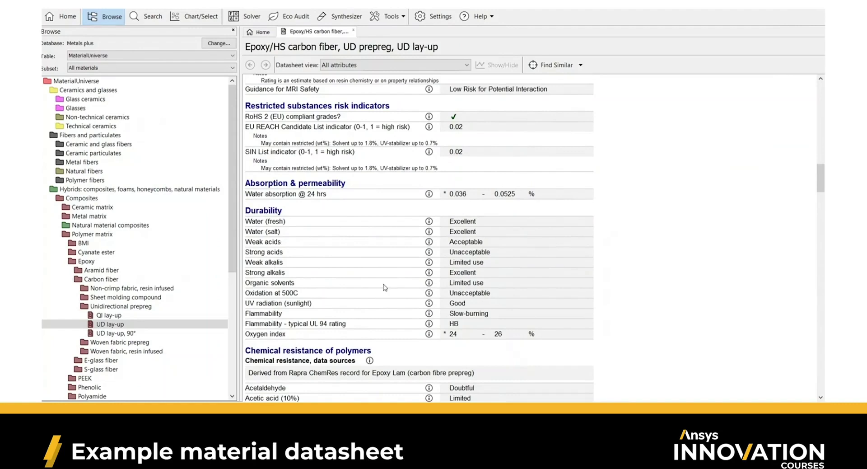
{"action": "scroll", "coordinate": [385, 287], "scroll_direction": "down", "scroll_amount": 5}
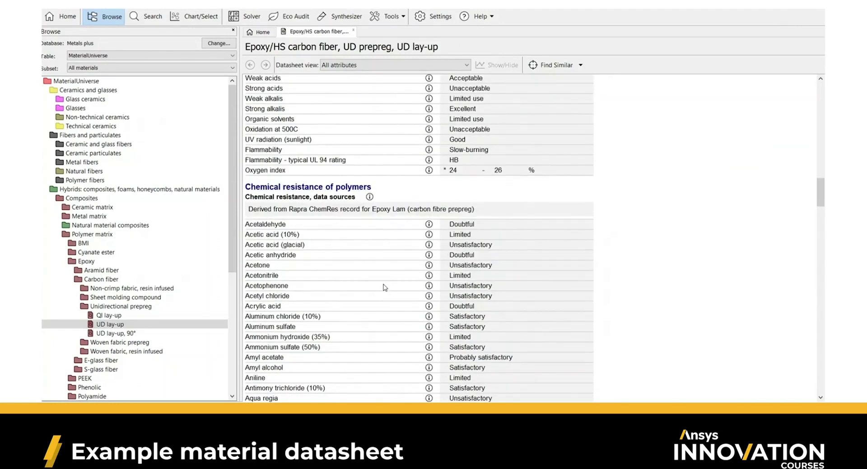
{"action": "scroll", "coordinate": [384, 287], "scroll_direction": "down", "scroll_amount": 3}
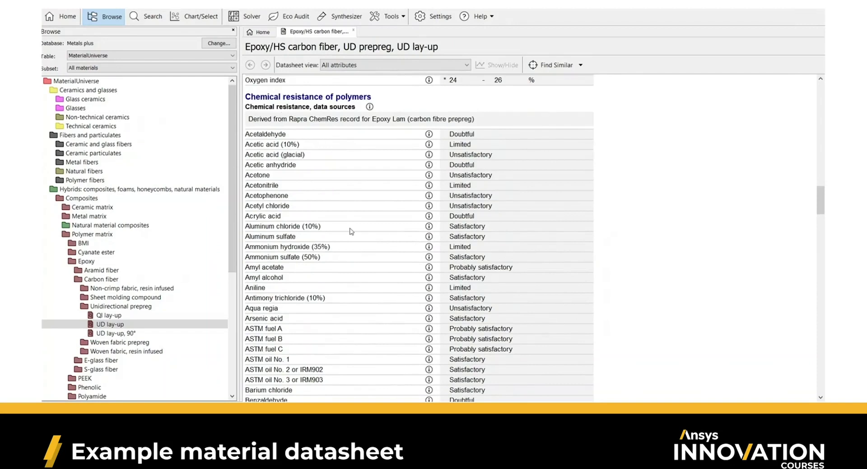
Step: Examine the rest of the datasheet, from chemical resistance through primary production and processing energy to recycling and end of life
{"action": "scroll", "coordinate": [387, 235], "scroll_direction": "down", "scroll_amount": 1}
{"action": "scroll", "coordinate": [386, 235], "scroll_direction": "down", "scroll_amount": 1}
{"action": "scroll", "coordinate": [386, 235], "scroll_direction": "down", "scroll_amount": 3}
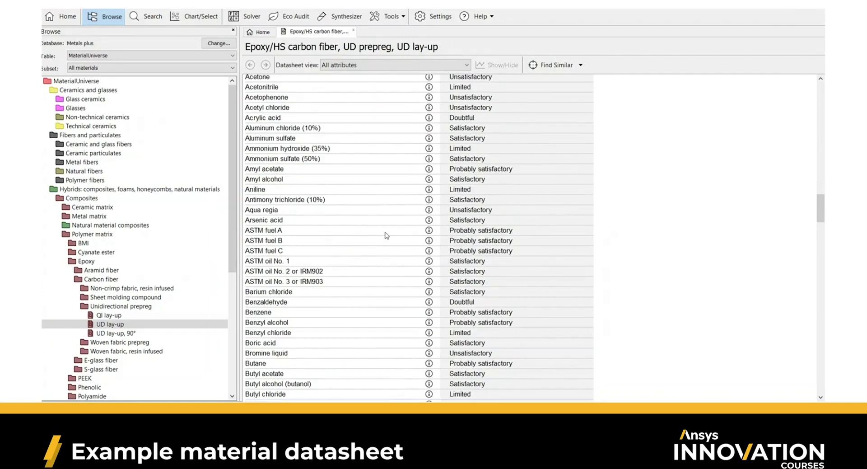
{"action": "scroll", "coordinate": [387, 235], "scroll_direction": "down", "scroll_amount": 5}
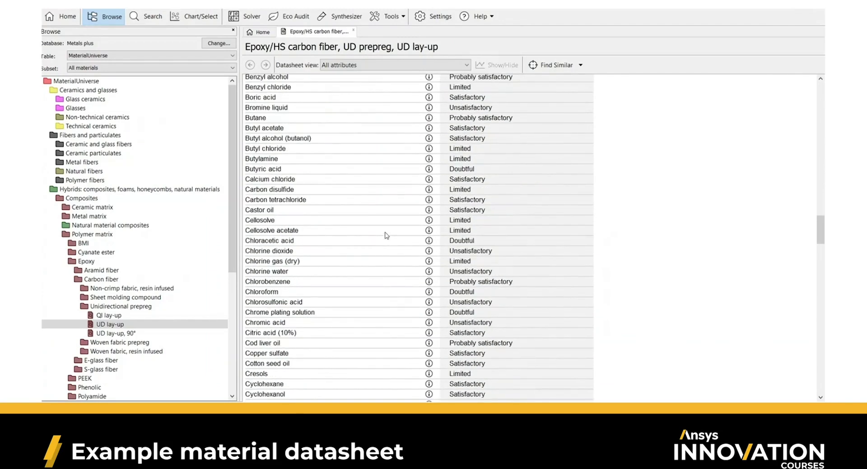
{"action": "scroll", "coordinate": [386, 235], "scroll_direction": "down", "scroll_amount": 1}
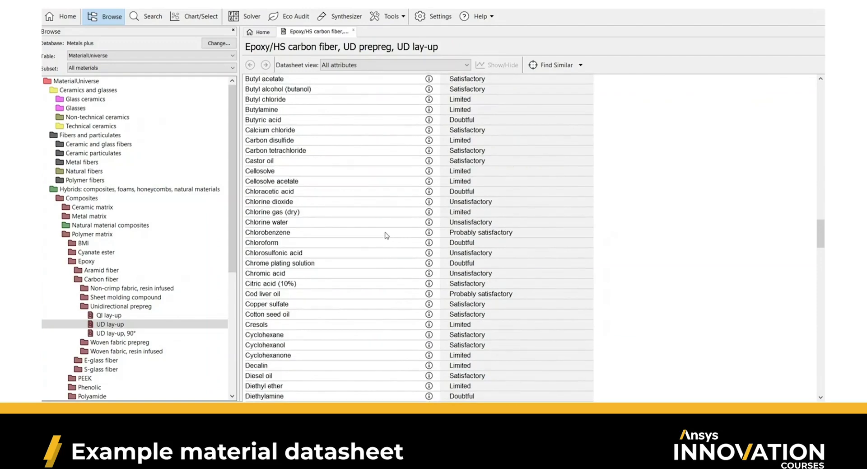
{"action": "scroll", "coordinate": [386, 234], "scroll_direction": "down", "scroll_amount": 6}
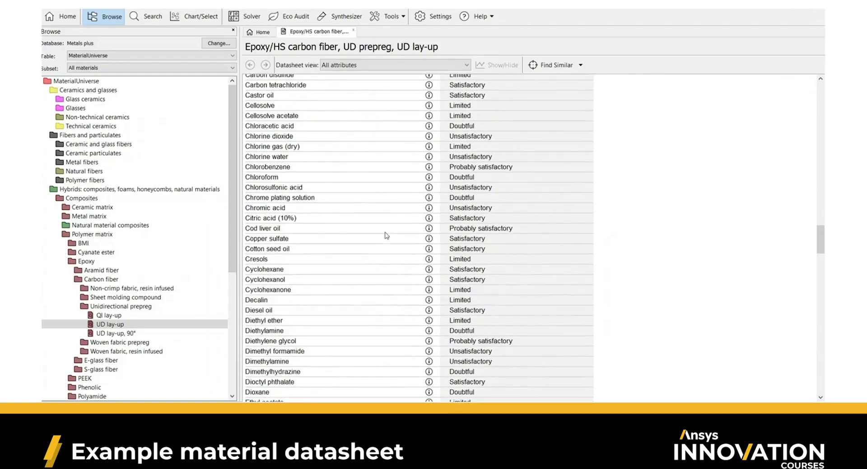
{"action": "scroll", "coordinate": [386, 235], "scroll_direction": "down", "scroll_amount": 2}
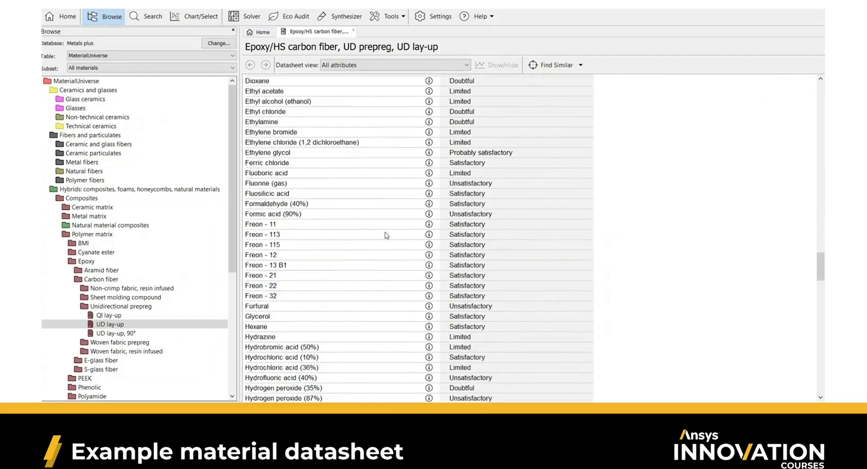
{"action": "scroll", "coordinate": [386, 235], "scroll_direction": "down", "scroll_amount": 5}
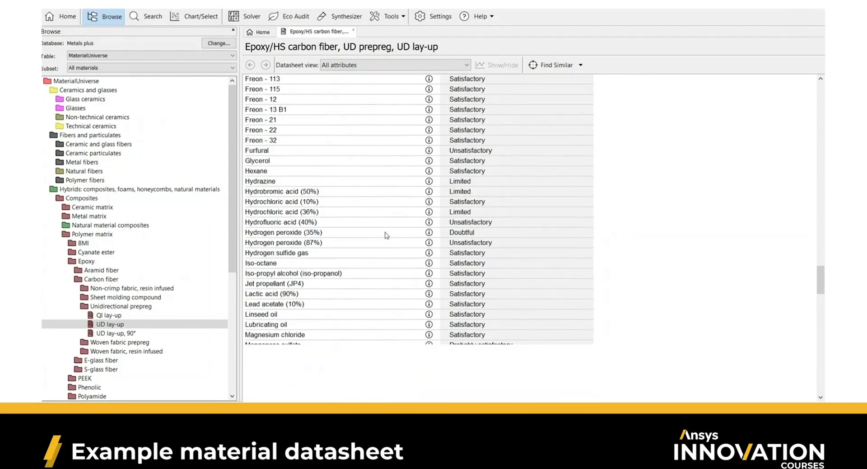
{"action": "scroll", "coordinate": [386, 235], "scroll_direction": "down", "scroll_amount": 6}
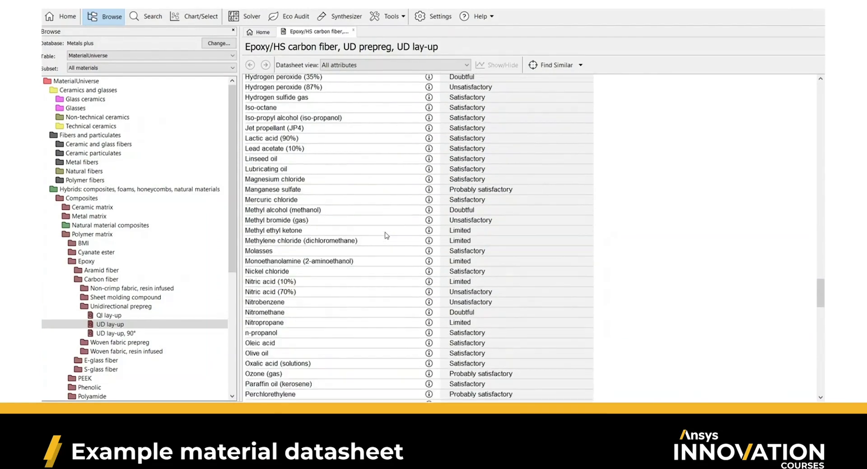
{"action": "scroll", "coordinate": [386, 235], "scroll_direction": "down", "scroll_amount": 7}
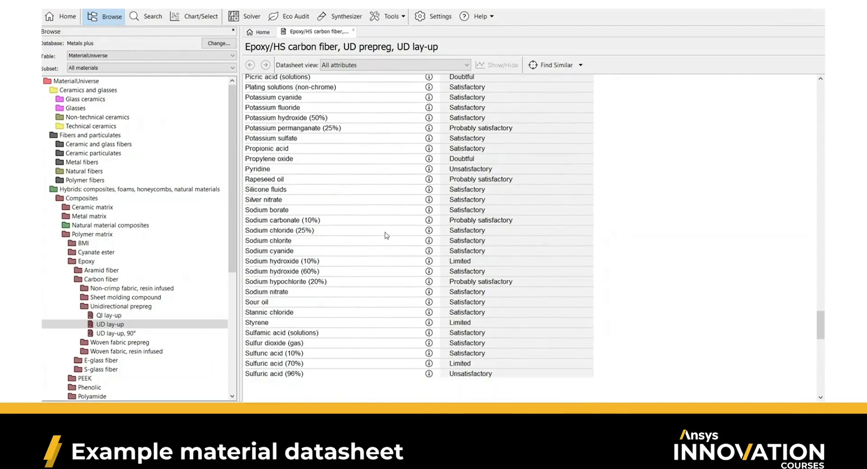
{"action": "scroll", "coordinate": [386, 234], "scroll_direction": "down", "scroll_amount": 4}
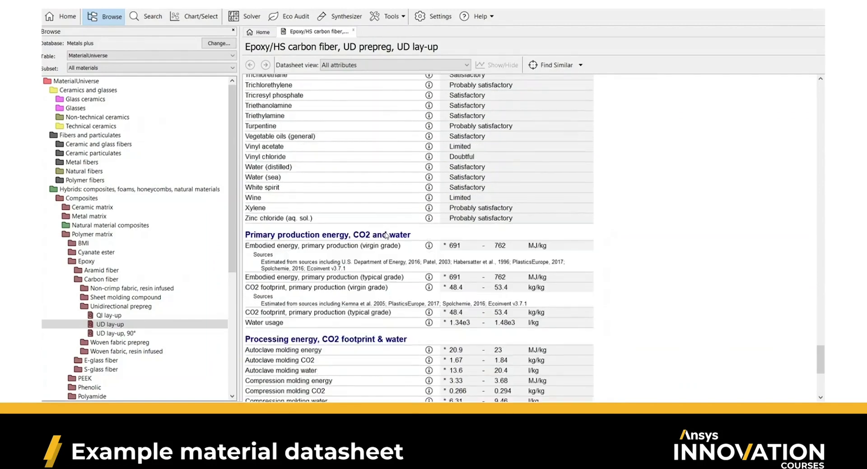
{"action": "scroll", "coordinate": [387, 234], "scroll_direction": "down", "scroll_amount": 1}
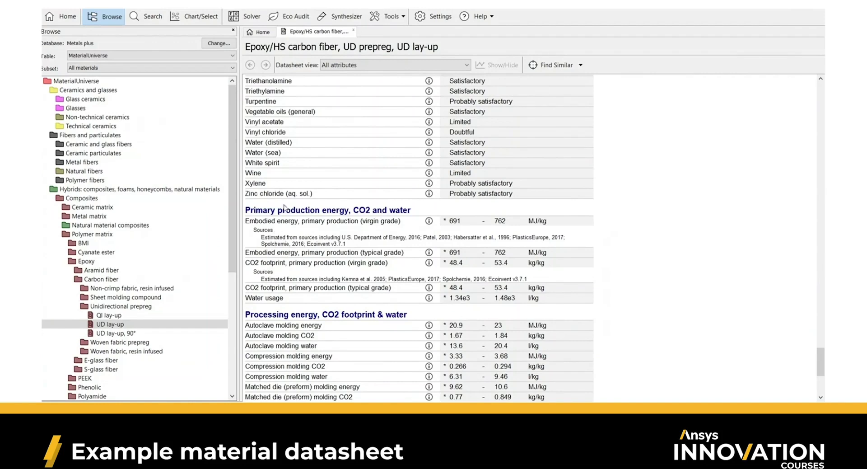
{"action": "scroll", "coordinate": [357, 257], "scroll_direction": "down", "scroll_amount": 3}
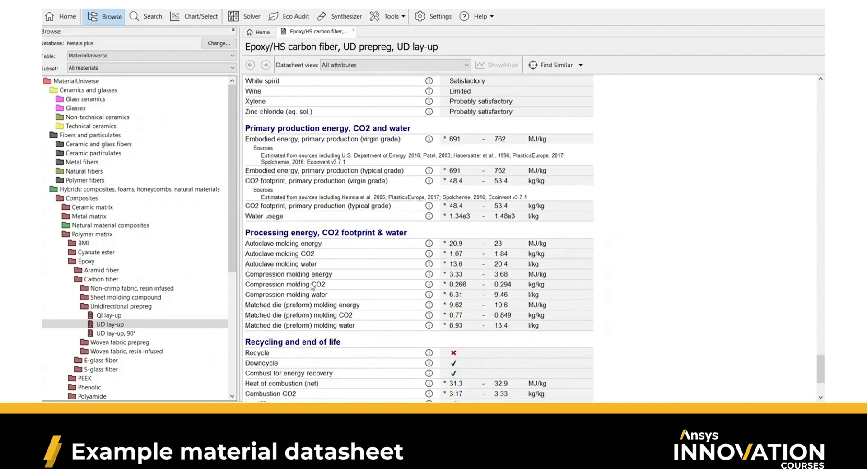
{"action": "scroll", "coordinate": [368, 314], "scroll_direction": "down", "scroll_amount": 3}
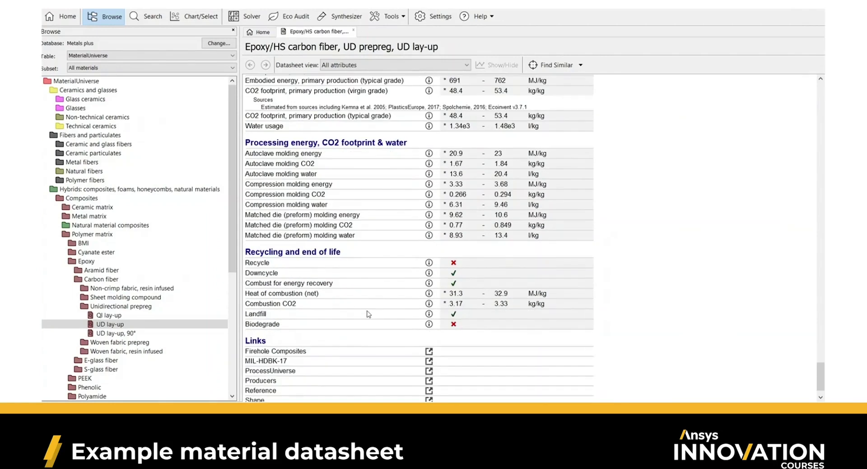
Step: Follow the datasheet's ProcessUniverse link and open the Hand lay-up datasheet under Shaping, Composite forming, Manual layup
{"action": "scroll", "coordinate": [369, 314], "scroll_direction": "down", "scroll_amount": 1}
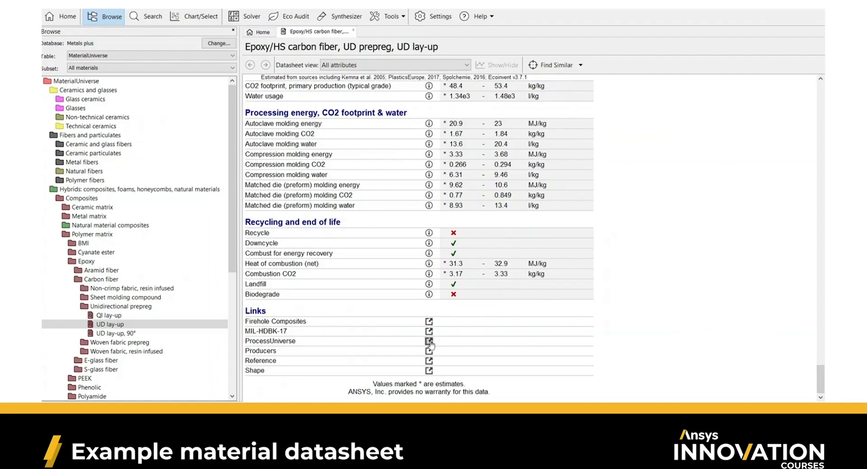
{"action": "left_click", "coordinate": [429, 341]}
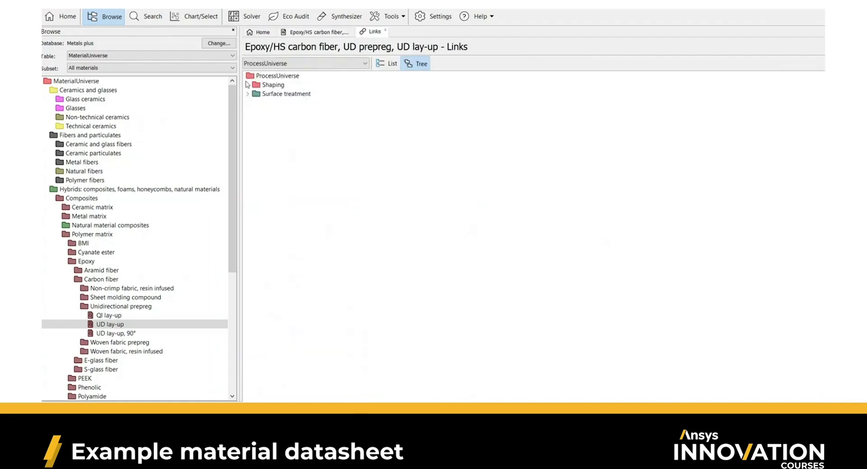
{"action": "left_click", "coordinate": [247, 85]}
{"action": "left_click", "coordinate": [247, 112]}
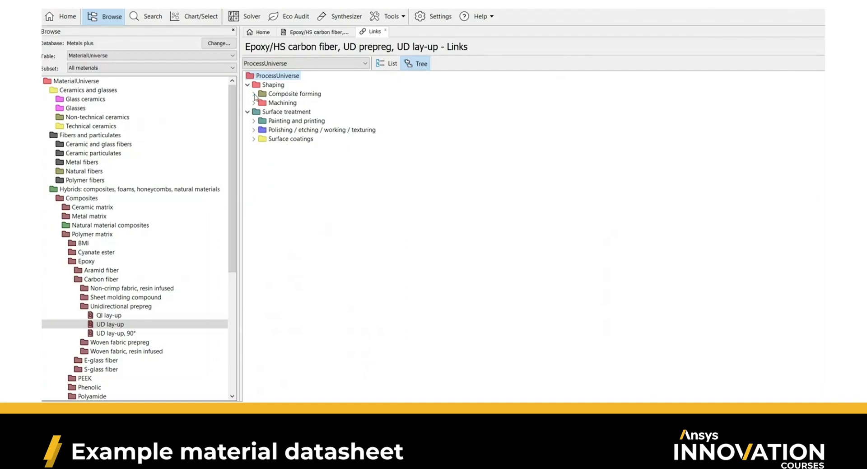
{"action": "left_click", "coordinate": [253, 93]}
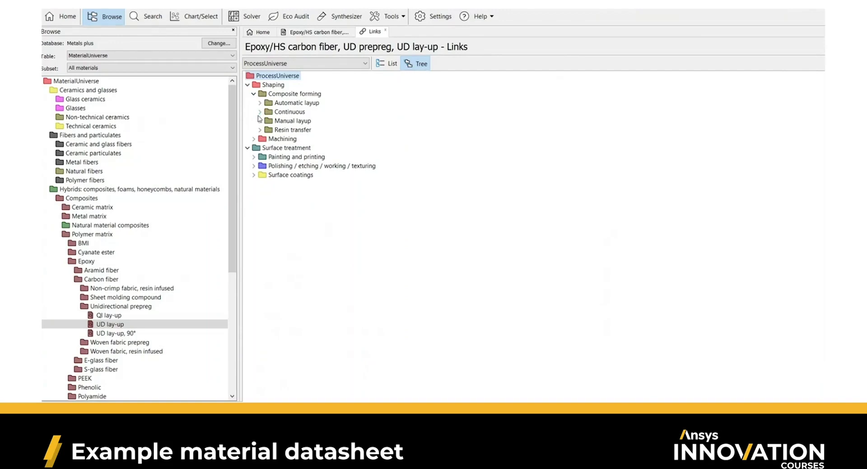
{"action": "left_click", "coordinate": [261, 121]}
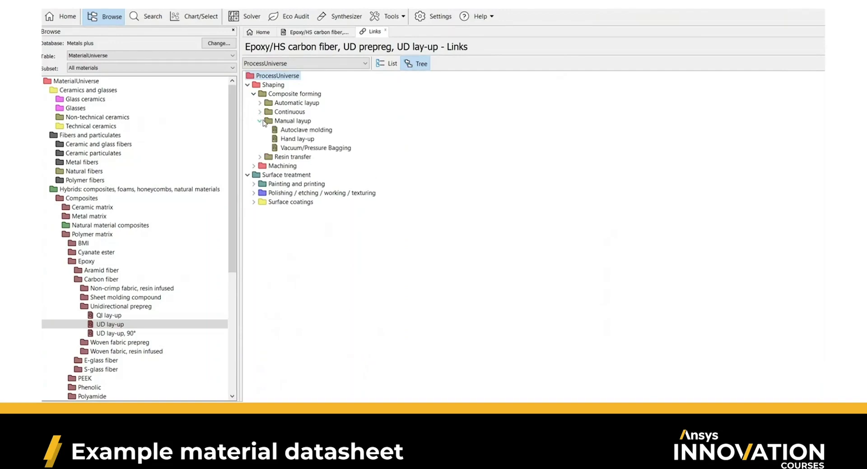
{"action": "double_click", "coordinate": [313, 142]}
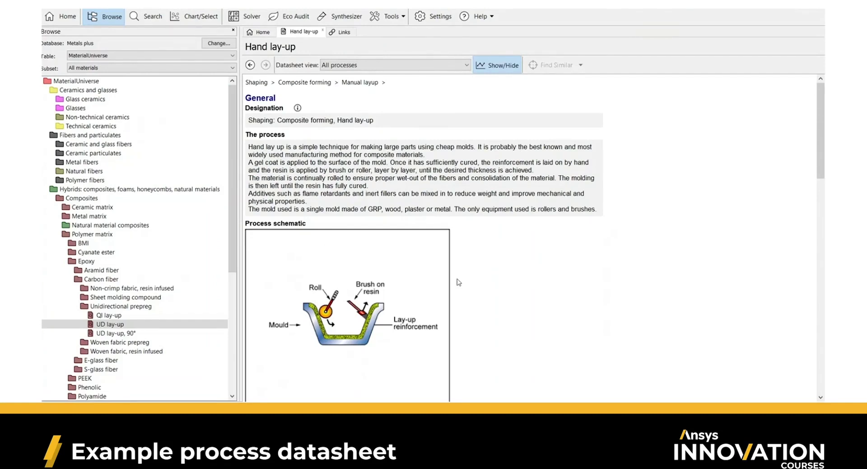
Step: Examine the Hand lay-up datasheet from the process schematic through shape, physical and economic attributes to the cost modeling chart
{"action": "scroll", "coordinate": [510, 289], "scroll_direction": "down", "scroll_amount": 3}
{"action": "scroll", "coordinate": [510, 289], "scroll_direction": "down", "scroll_amount": 3}
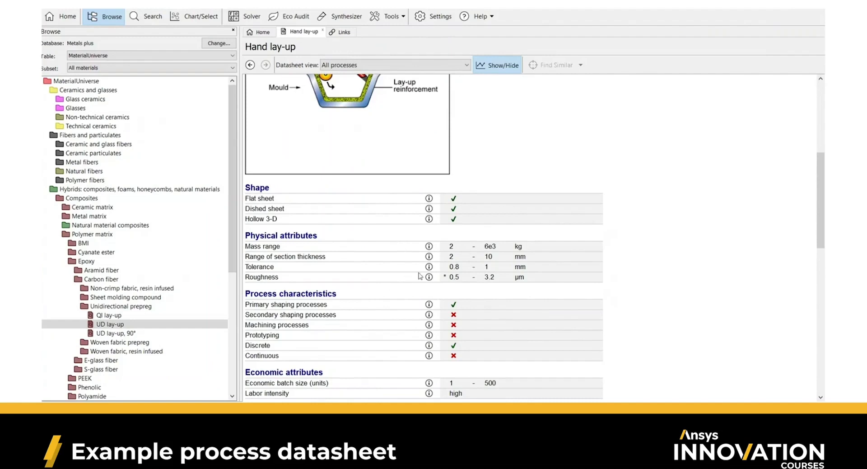
{"action": "scroll", "coordinate": [366, 320], "scroll_direction": "down", "scroll_amount": 3}
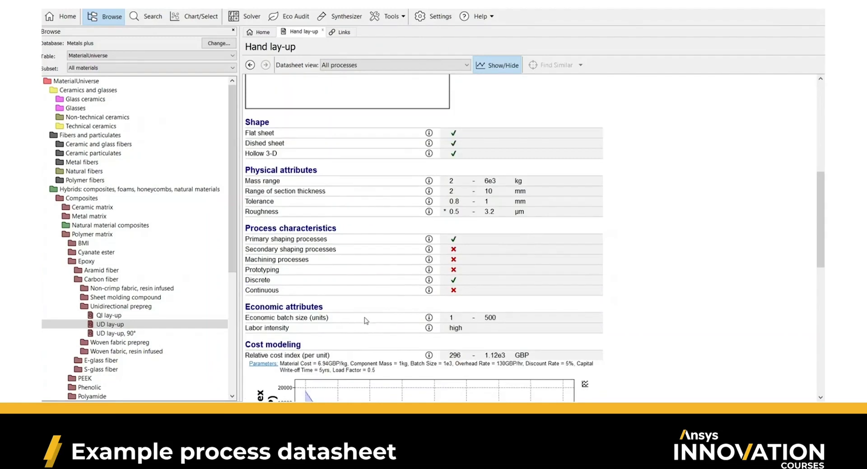
{"action": "scroll", "coordinate": [366, 320], "scroll_direction": "down", "scroll_amount": 3}
{"action": "scroll", "coordinate": [342, 259], "scroll_direction": "down", "scroll_amount": 4}
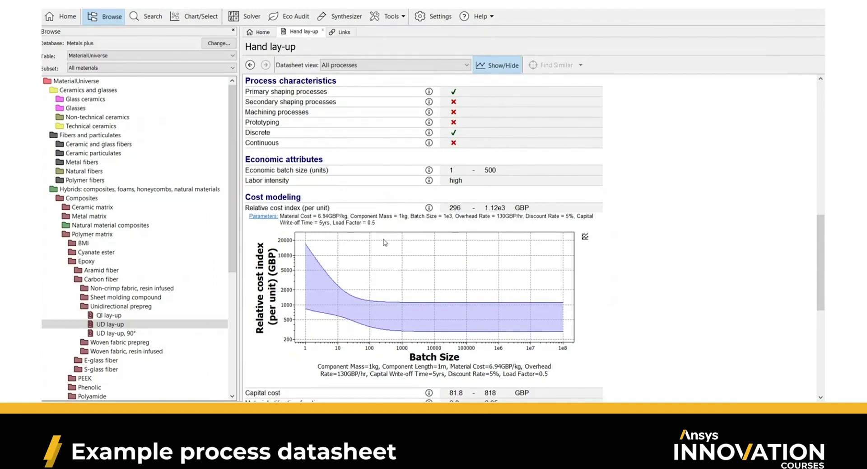
Step: Inspect the parameters of the relative cost index, dismiss them without changes, and read the process's supporting information down to its links
{"action": "left_click", "coordinate": [262, 216]}
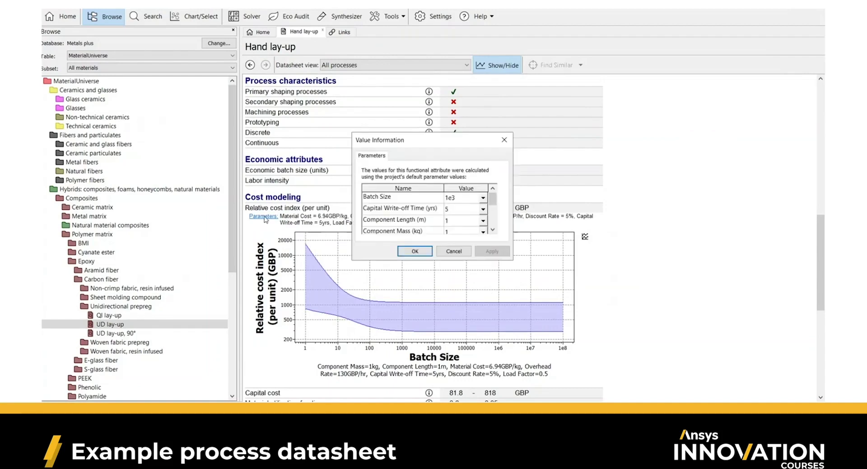
{"action": "left_click_drag", "start_coordinate": [439, 139], "coordinate": [659, 127]}
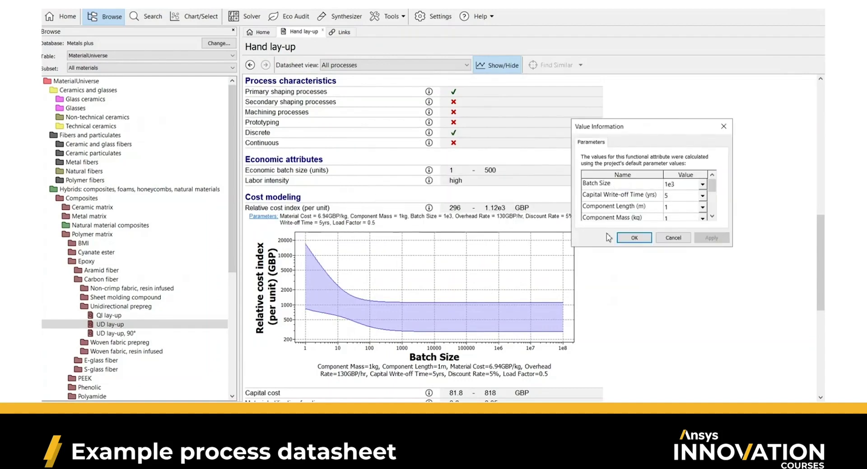
{"action": "mouse_move", "coordinate": [714, 189]}
{"action": "left_mouse_down"}
{"action": "mouse_move", "coordinate": [714, 202]}
{"action": "mouse_move", "coordinate": [714, 191]}
{"action": "left_mouse_up"}
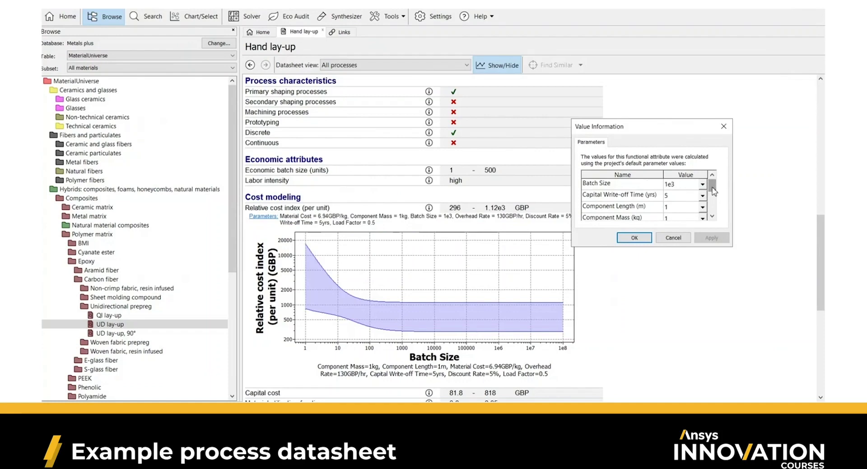
{"action": "left_click", "coordinate": [673, 238]}
{"action": "scroll", "coordinate": [677, 241], "scroll_direction": "down", "scroll_amount": 5}
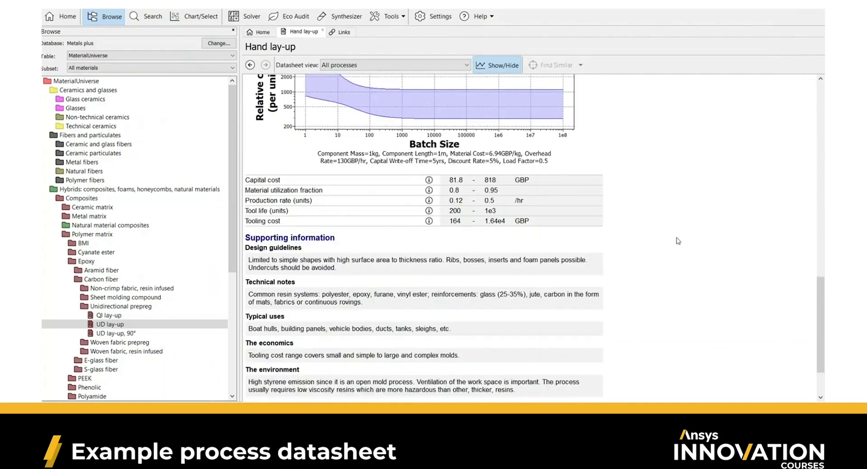
{"action": "scroll", "coordinate": [677, 241], "scroll_direction": "down", "scroll_amount": 3}
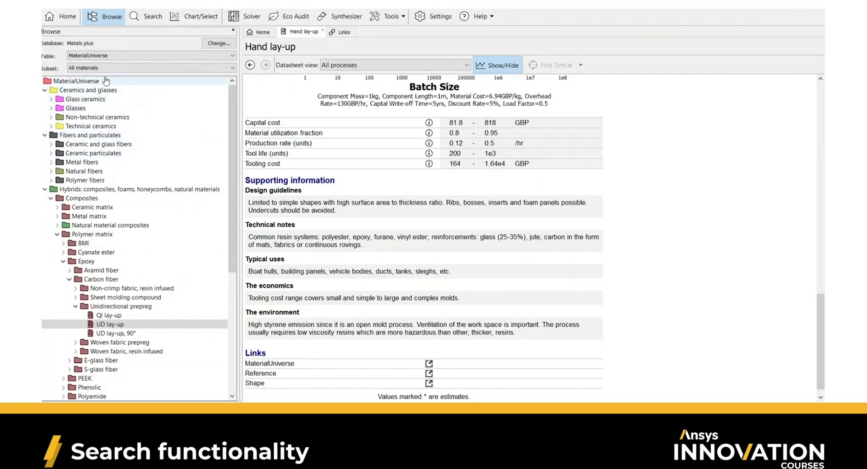
Step: Search the database for "chassis" and open the MaterialUniverse result High strength low alloy steel, YS350, cold rolled
{"action": "left_click", "coordinate": [139, 18]}
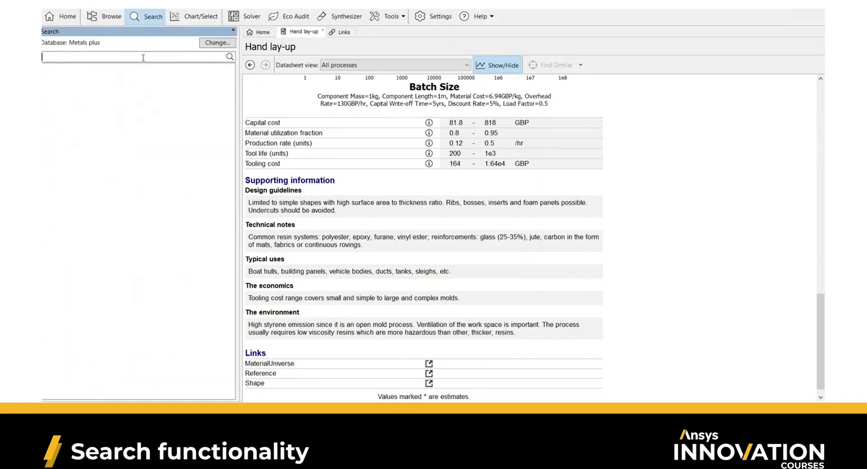
{"action": "type", "text": "chassis"}
{"action": "key", "text": "Return"}
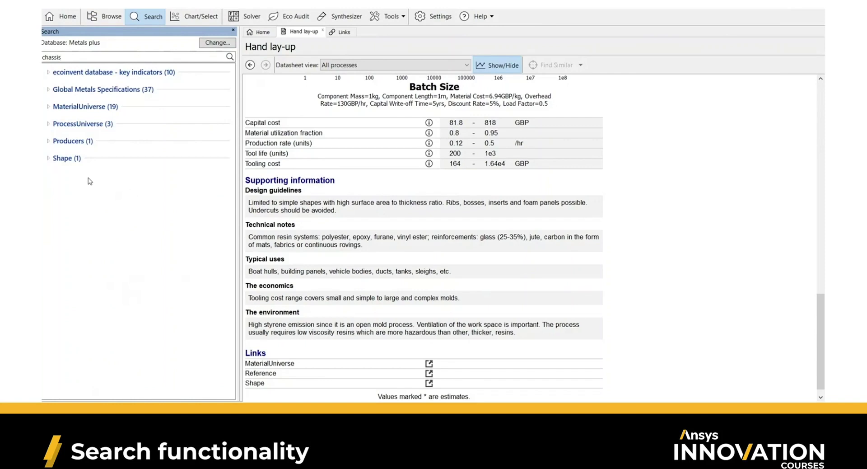
{"action": "left_click", "coordinate": [50, 107]}
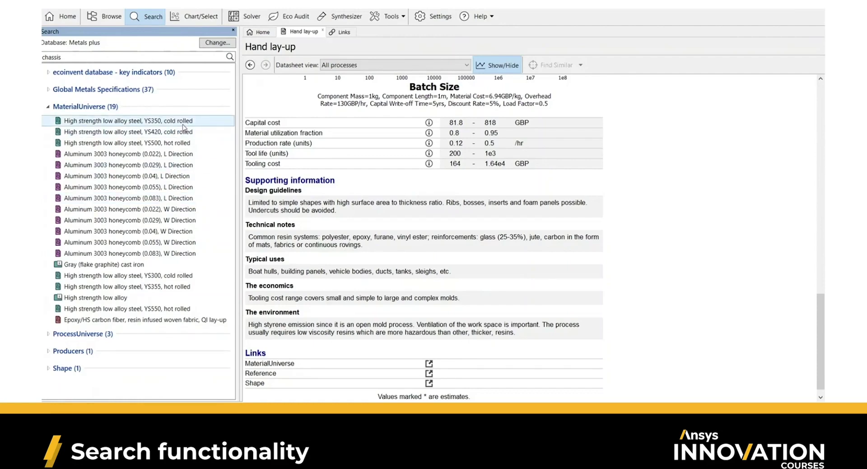
{"action": "left_click", "coordinate": [183, 122]}
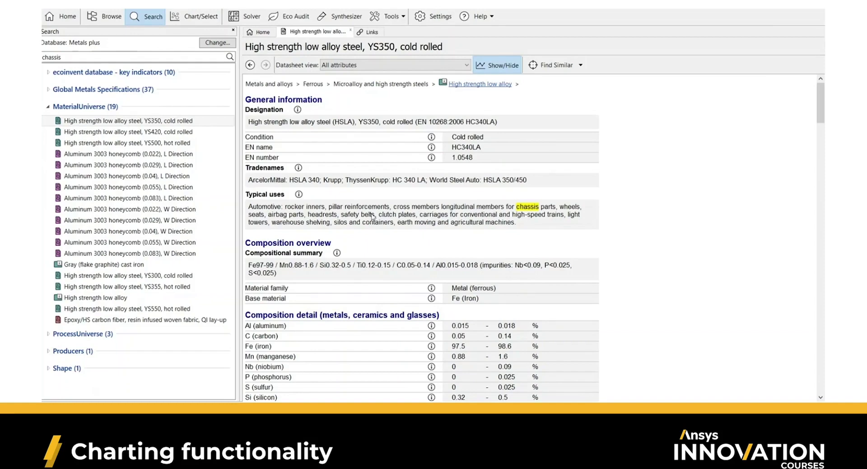
Step: Replace the search pane with the Chart/Select selection project and close the open steel datasheet and links pages
{"action": "left_click", "coordinate": [233, 32]}
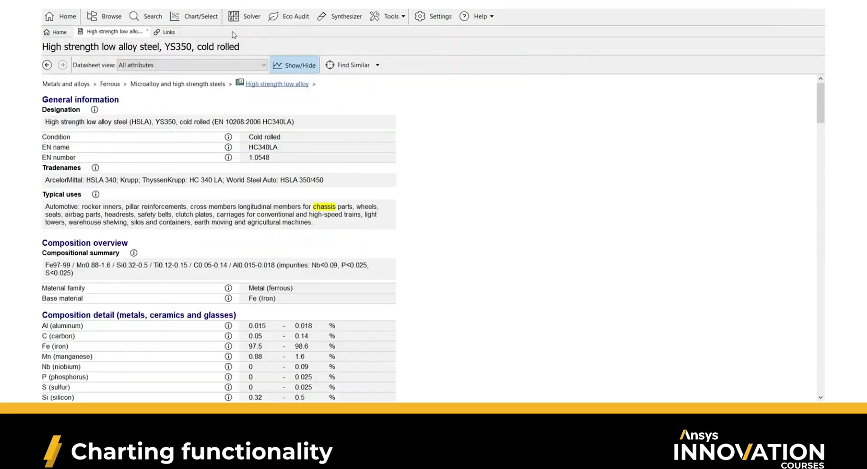
{"action": "left_click", "coordinate": [205, 14]}
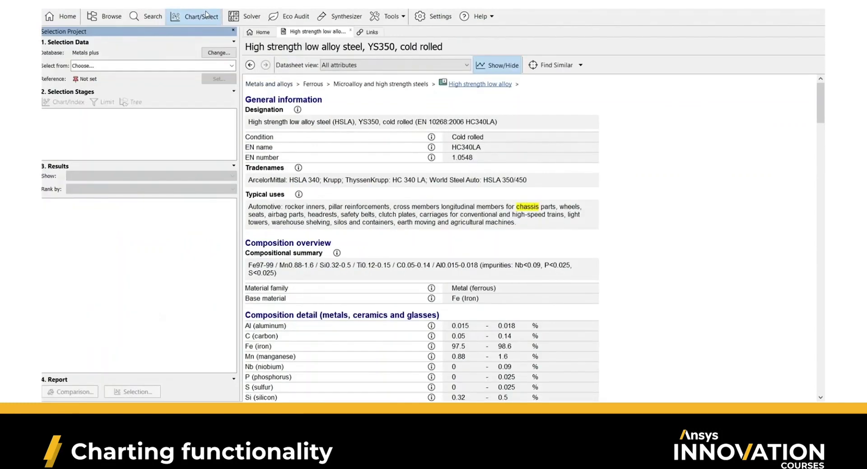
{"action": "left_click", "coordinate": [351, 32]}
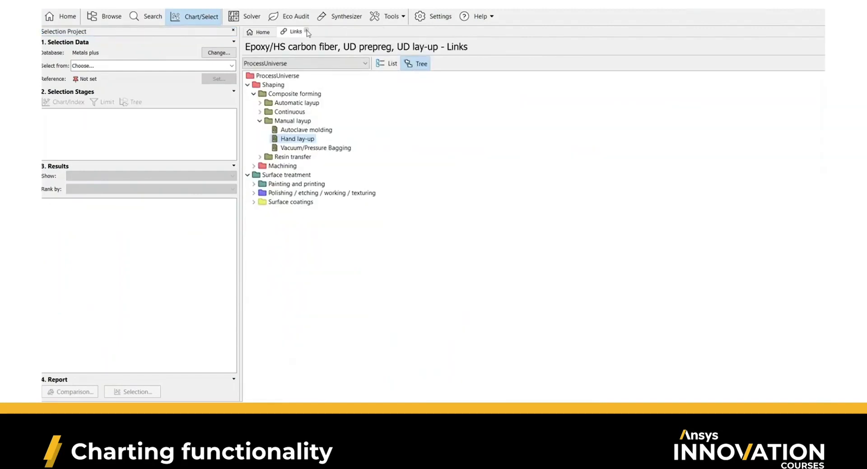
{"action": "left_click", "coordinate": [307, 32]}
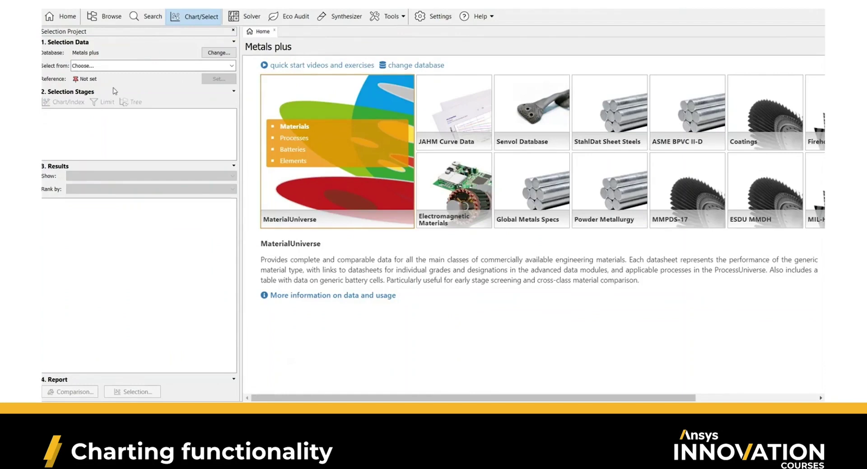